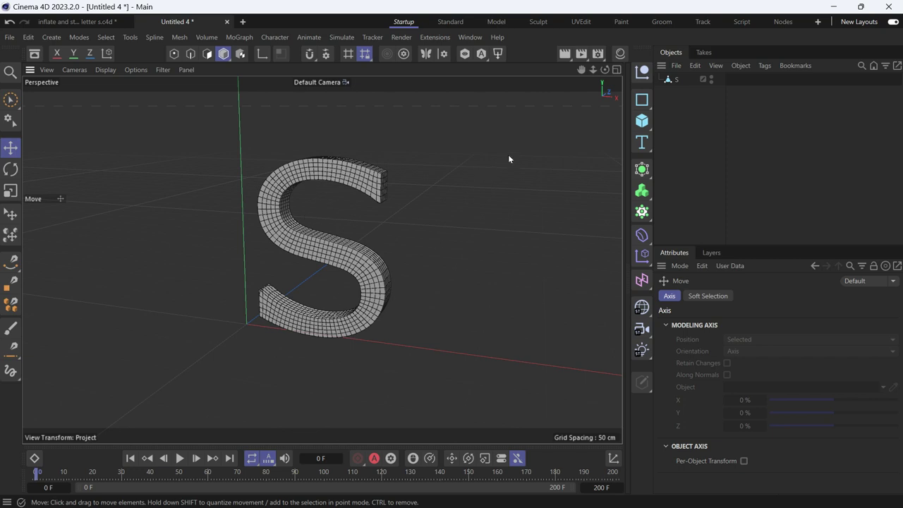
# Add a Vertex Map tag to the S, then undo a test weight stroke on its top.
pyautogui.rightClick(669, 80)
pyautogui.moveTo(696, 131)
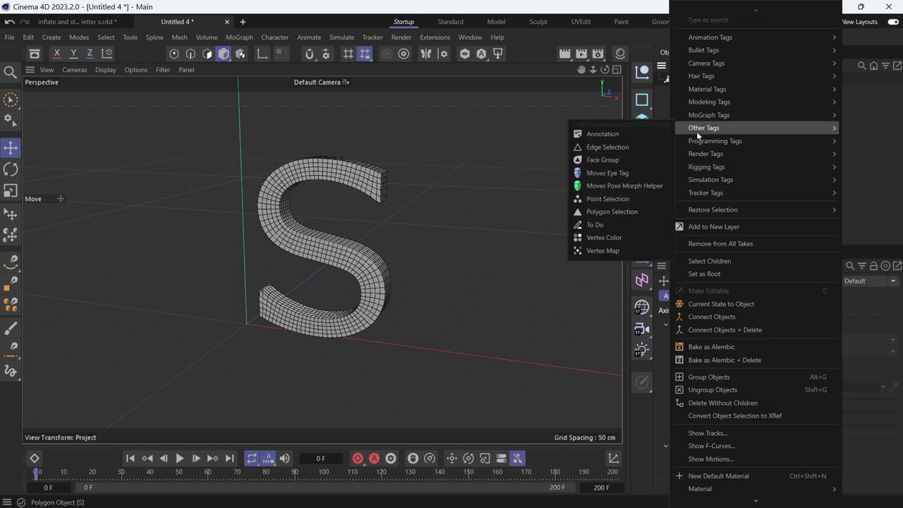
pyautogui.click(615, 255)
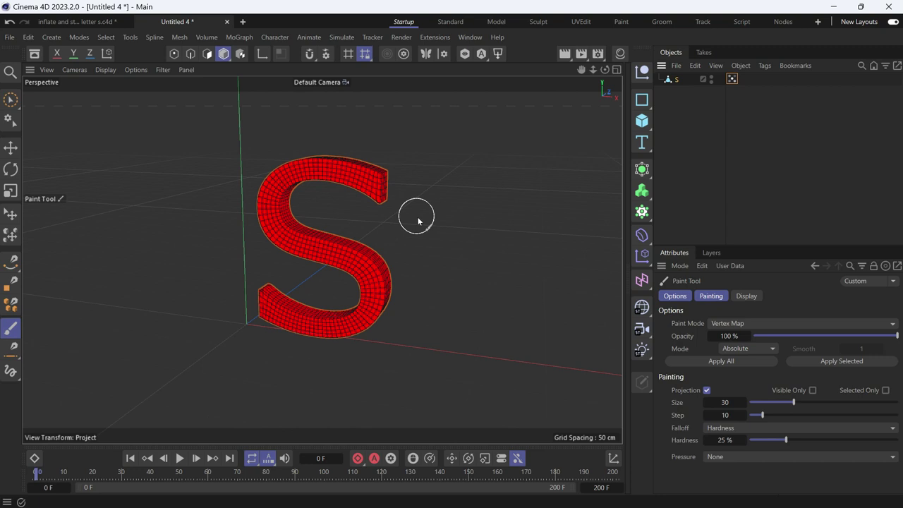
pyautogui.moveTo(386, 197)
pyautogui.mouseDown()
pyautogui.moveTo(367, 184)
pyautogui.moveTo(383, 184)
pyautogui.moveTo(366, 180)
pyautogui.moveTo(386, 176)
pyautogui.mouseUp()
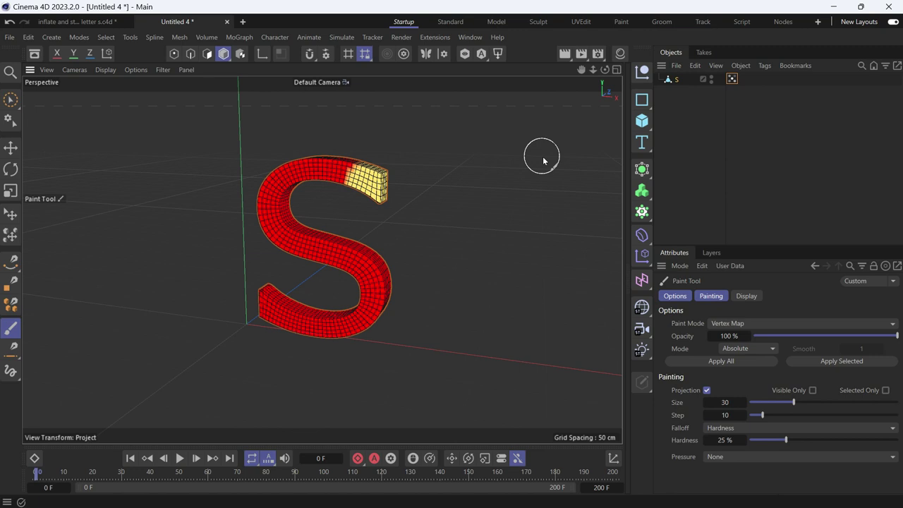
pyautogui.hotkey('ctrl', 'z')
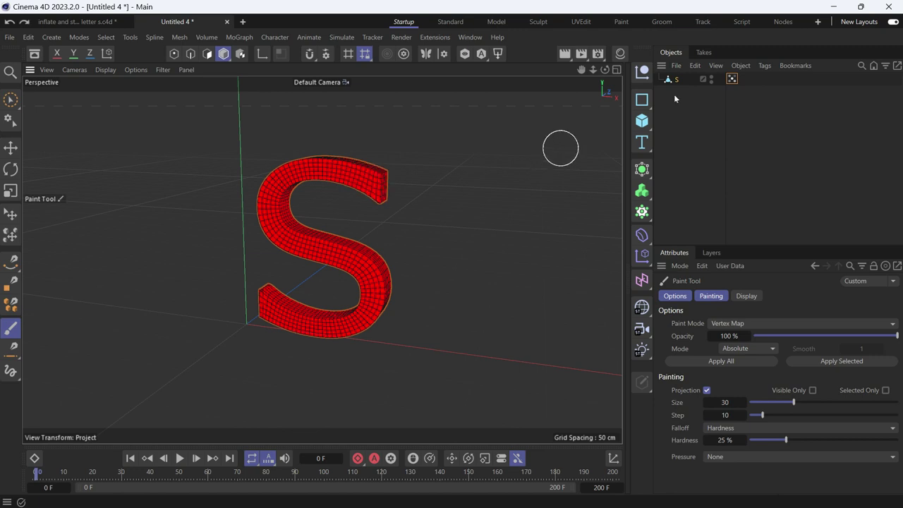
# Enable Use Fields on the vertex map and add a Spherical Field layer.
pyautogui.click(731, 80)
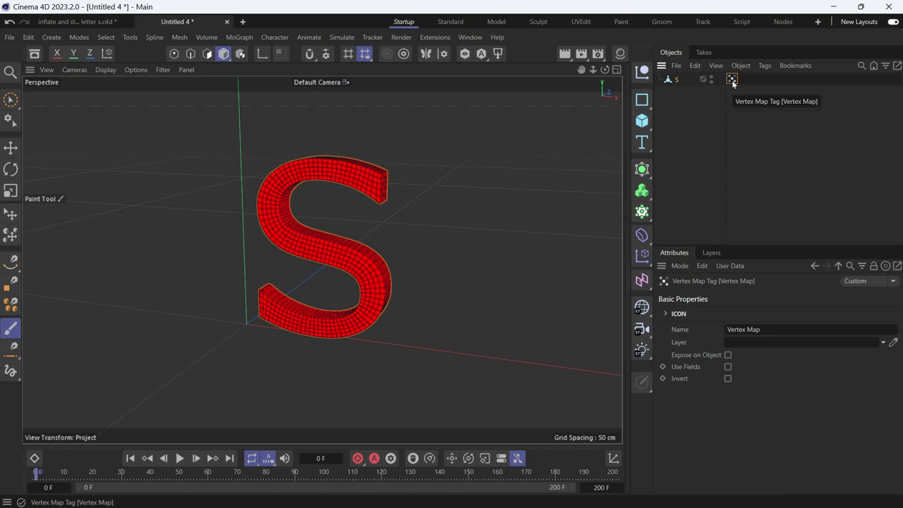
pyautogui.click(727, 366)
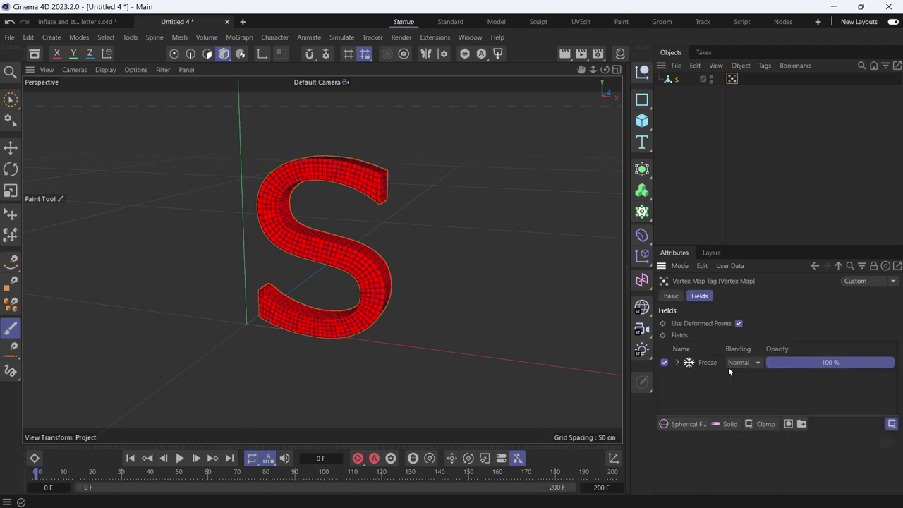
pyautogui.click(687, 424)
pyautogui.click(759, 329)
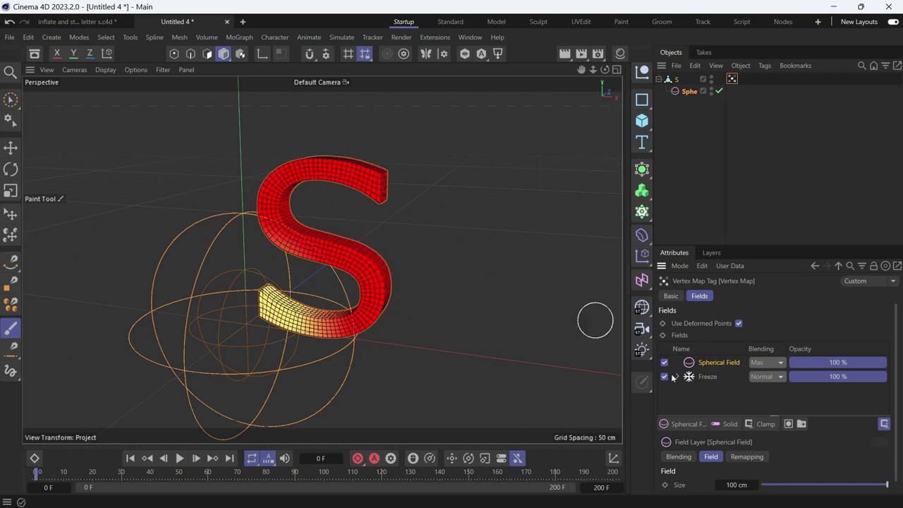
# Set the Freeze layer's Mode to Grow.
pyautogui.click(703, 378)
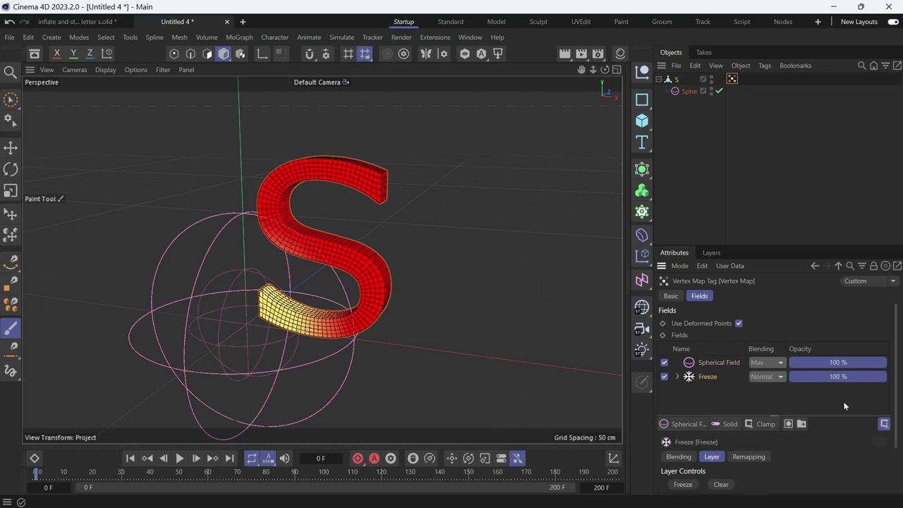
pyautogui.moveTo(895, 427); pyautogui.dragTo(893, 448)
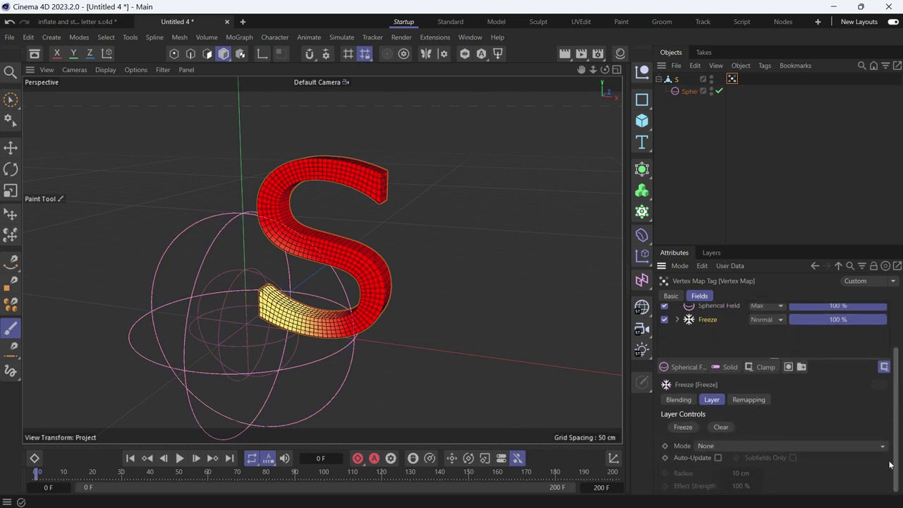
pyautogui.click(733, 446)
pyautogui.click(746, 431)
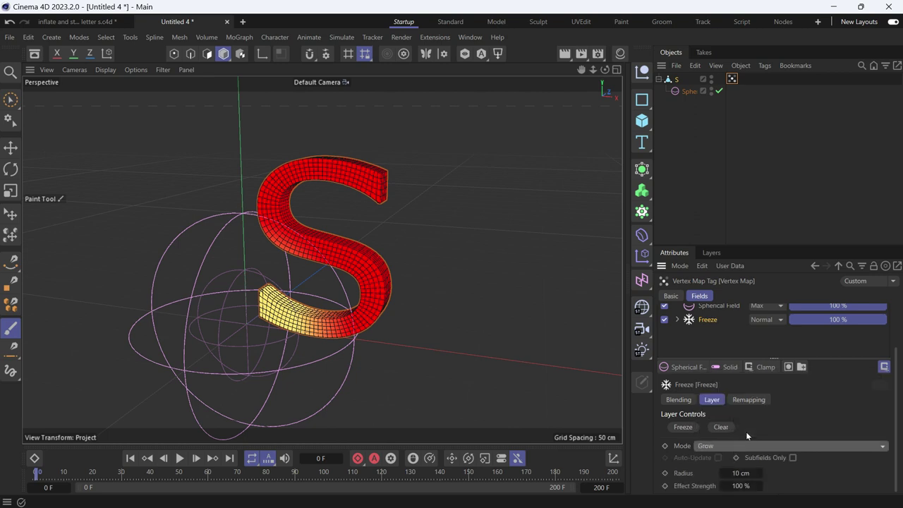
# Scale the Spherical Field down to 39.2 cm.
pyautogui.scroll(3, 749, 362)
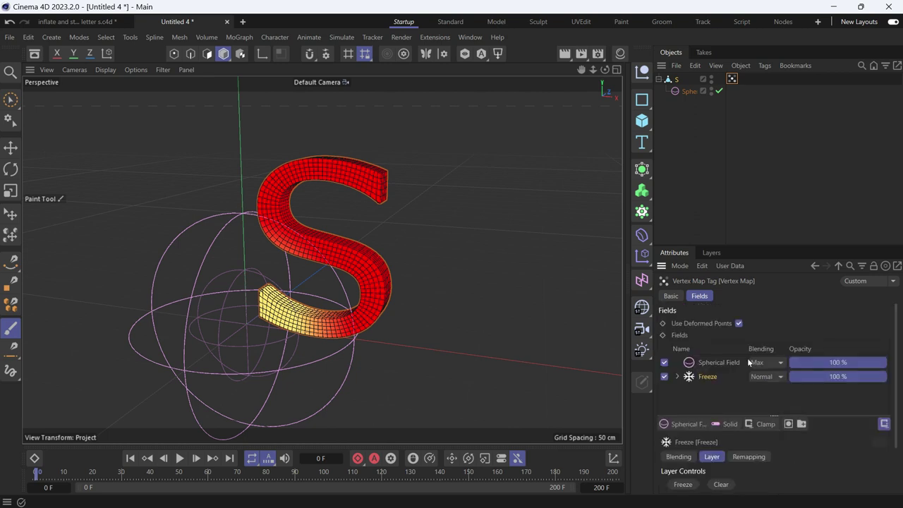
pyautogui.click(719, 363)
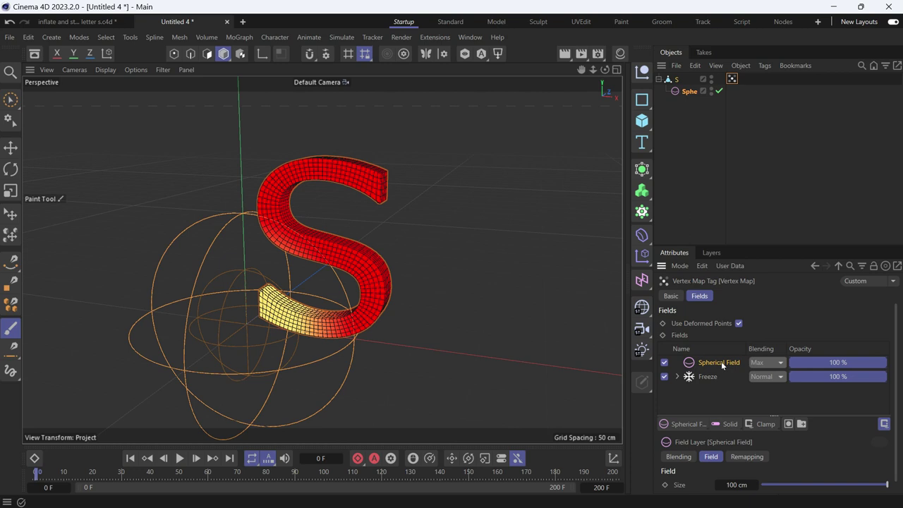
pyautogui.press('t')
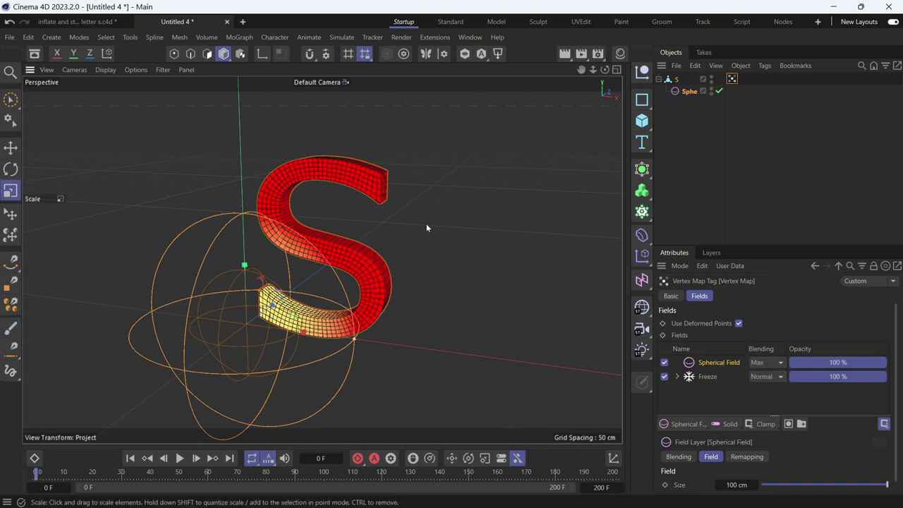
pyautogui.moveTo(426, 227); pyautogui.dragTo(148, 308)
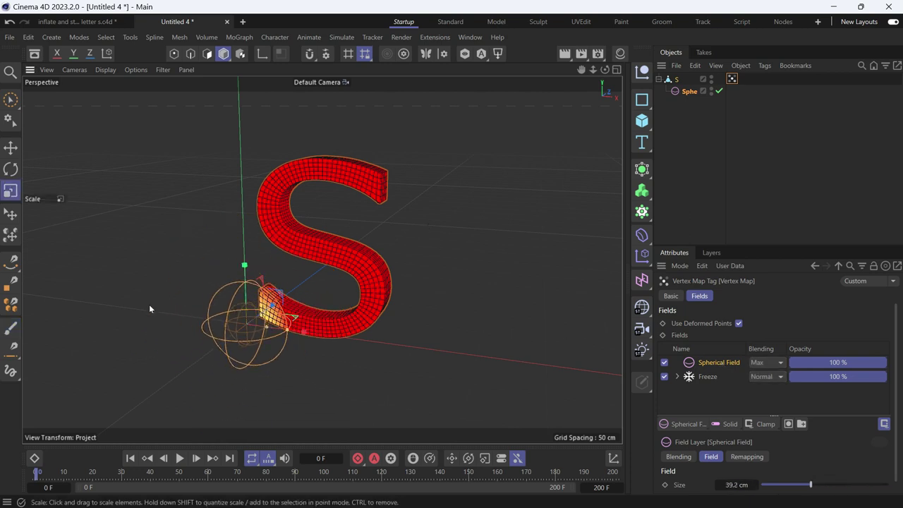
# Move the Spherical Field beside the S's top tip and start playback.
pyautogui.press('e')
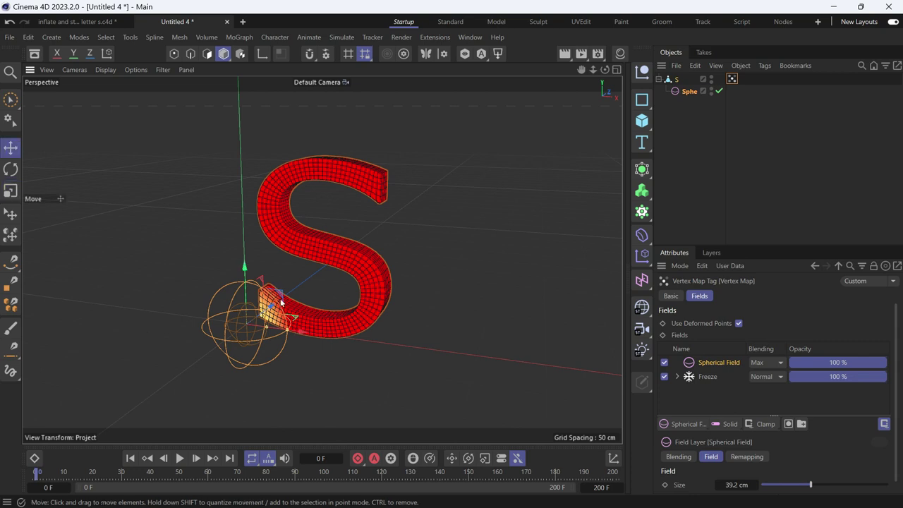
pyautogui.moveTo(280, 299); pyautogui.dragTo(503, 145)
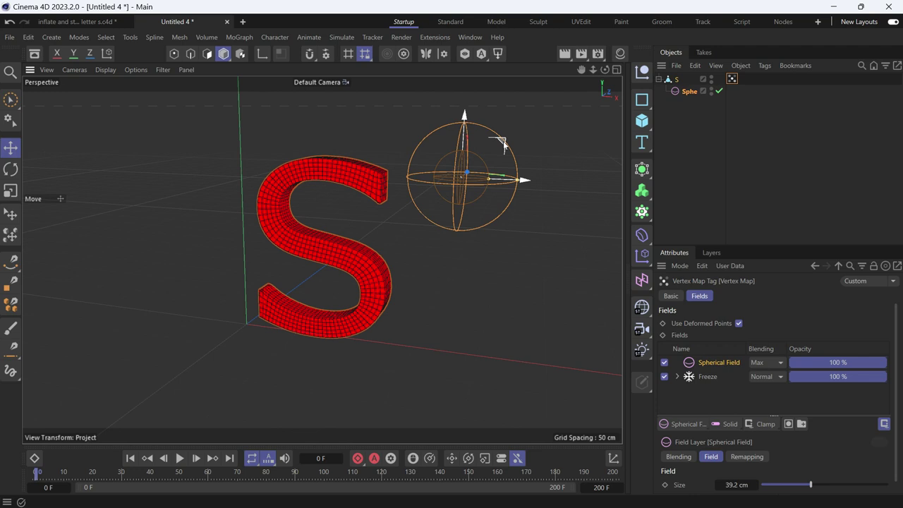
pyautogui.click(179, 457)
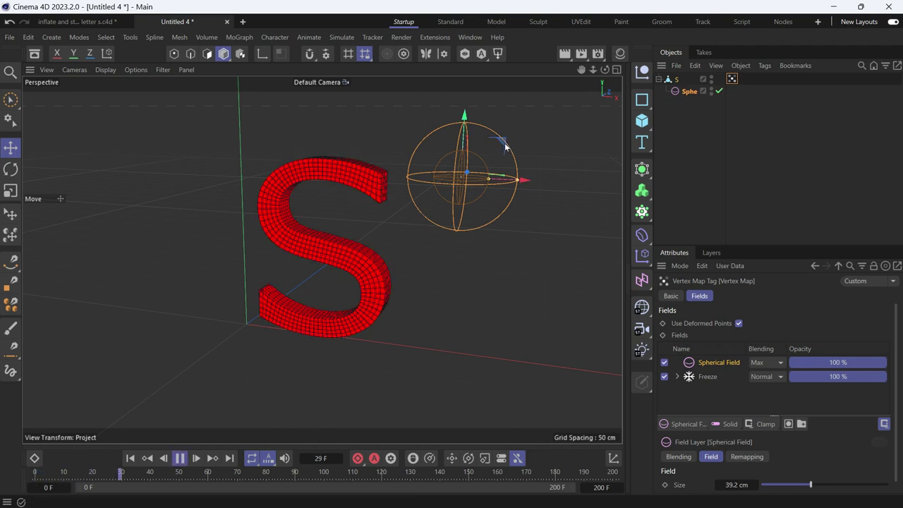
pyautogui.moveTo(499, 143)
pyautogui.mouseDown()
pyautogui.moveTo(470, 146)
pyautogui.moveTo(511, 140)
pyautogui.mouseUp()
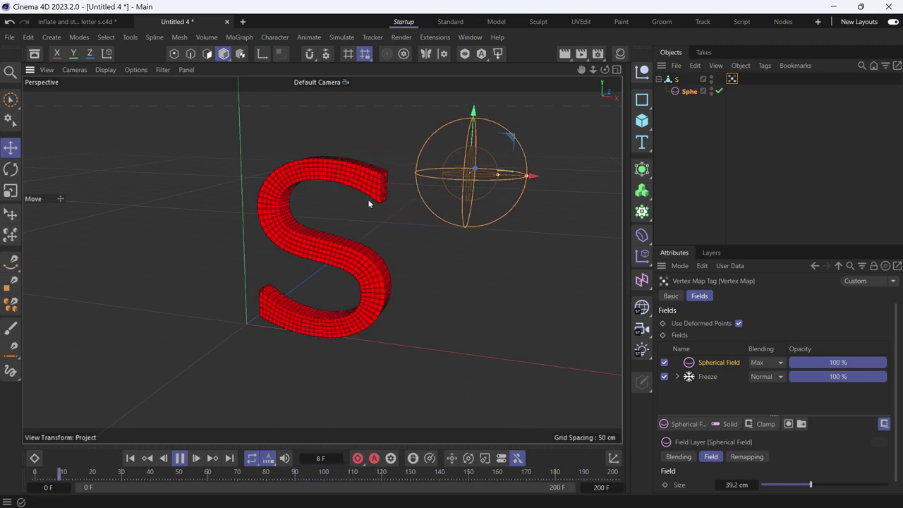
# Stop and rewind playback, then set the Freeze layer's Effect Strength to 50%.
pyautogui.click(180, 458)
pyautogui.click(131, 459)
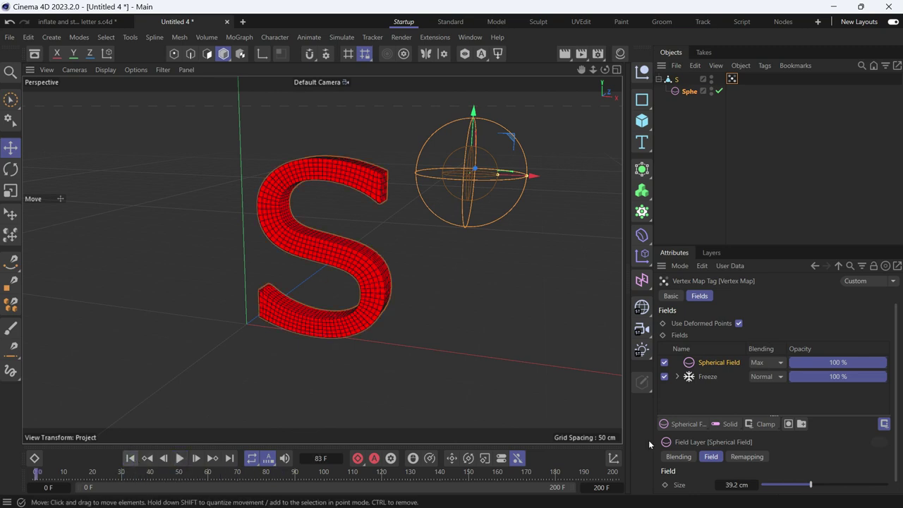
pyautogui.click(710, 378)
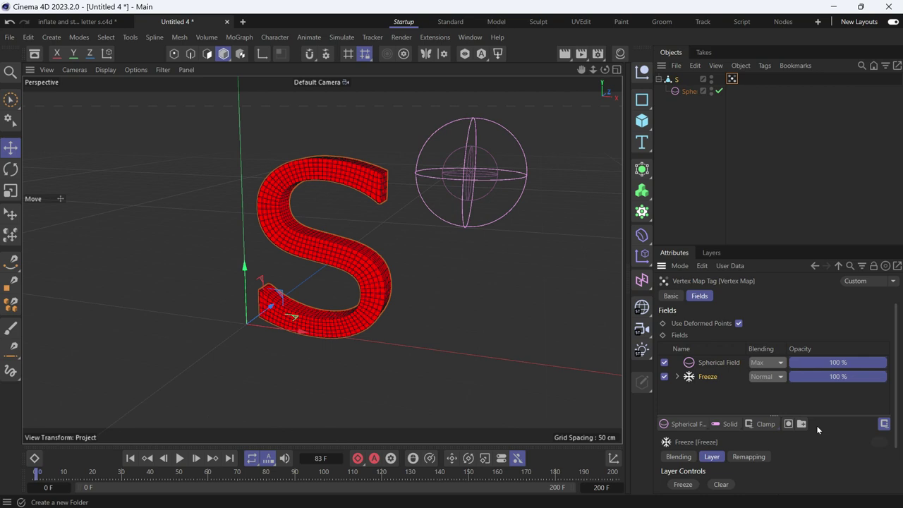
pyautogui.scroll(-2, 824, 433)
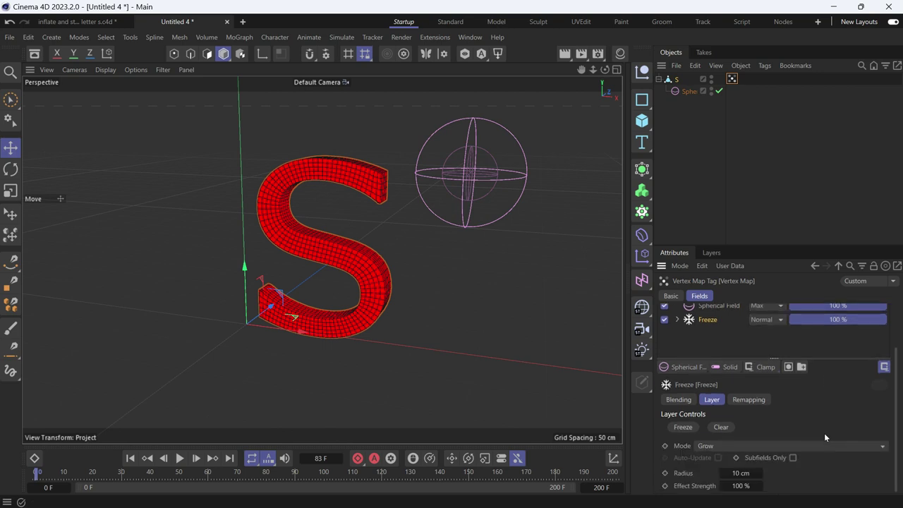
pyautogui.click(765, 486)
pyautogui.write('50')
pyautogui.press('Return')
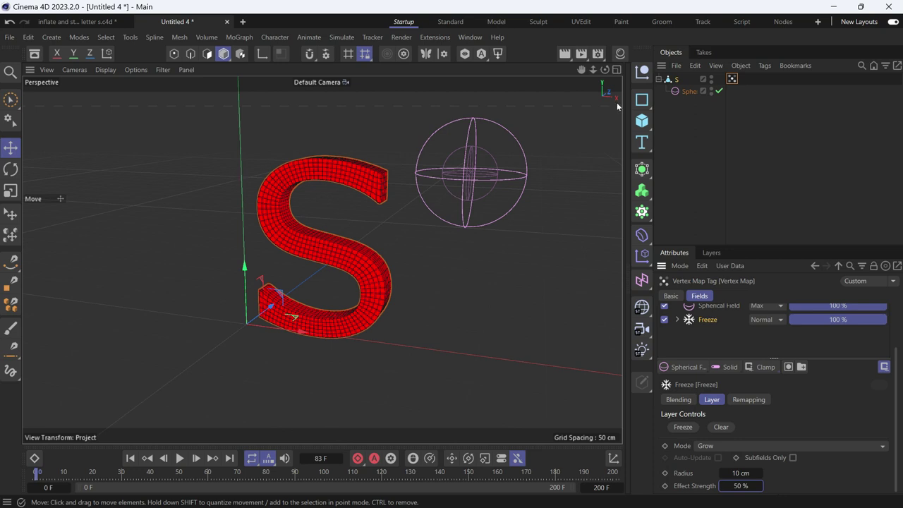
# Add a Cloth tag to the S object.
pyautogui.rightClick(672, 81)
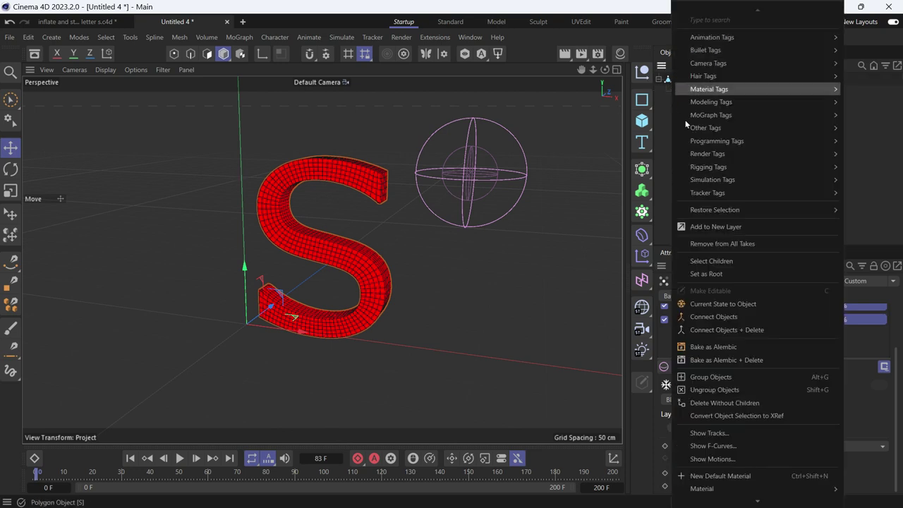
pyautogui.moveTo(731, 144)
pyautogui.moveTo(716, 180)
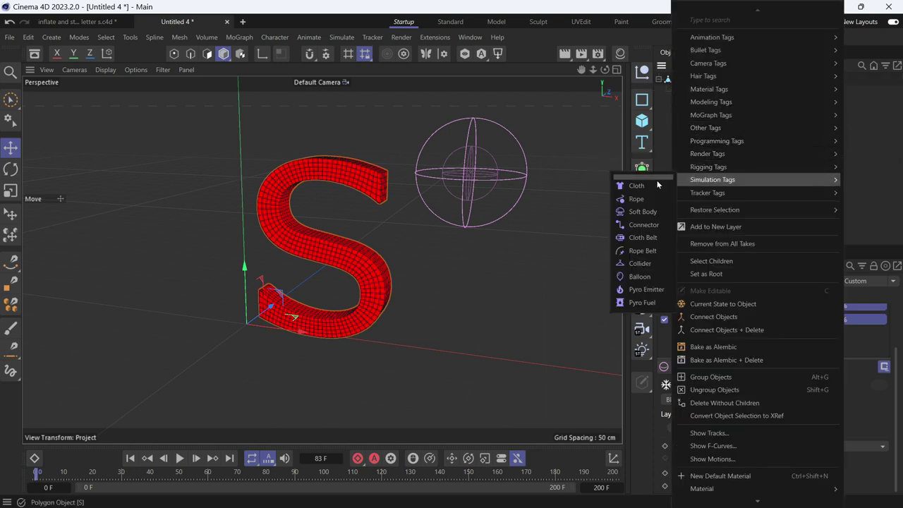
pyautogui.click(636, 185)
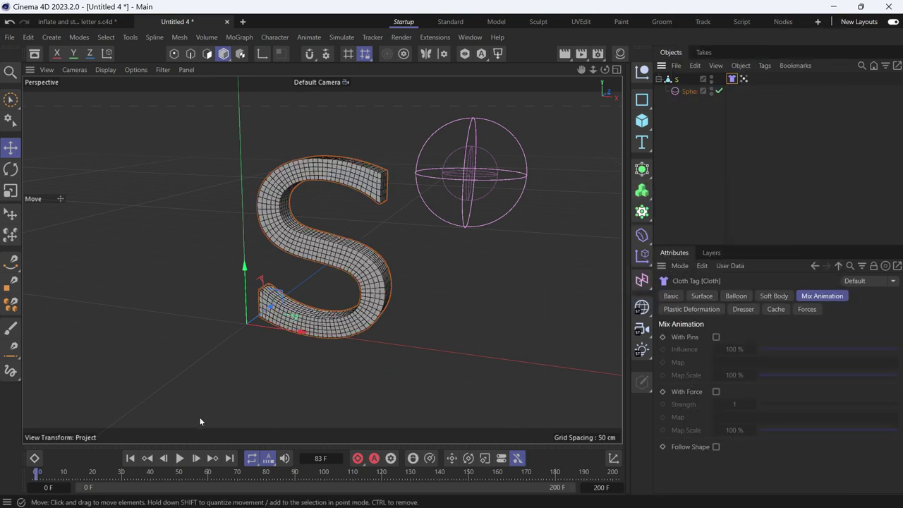
# Play and rewind the cloth simulation, then show the project's Simulation scene settings.
pyautogui.click(180, 459)
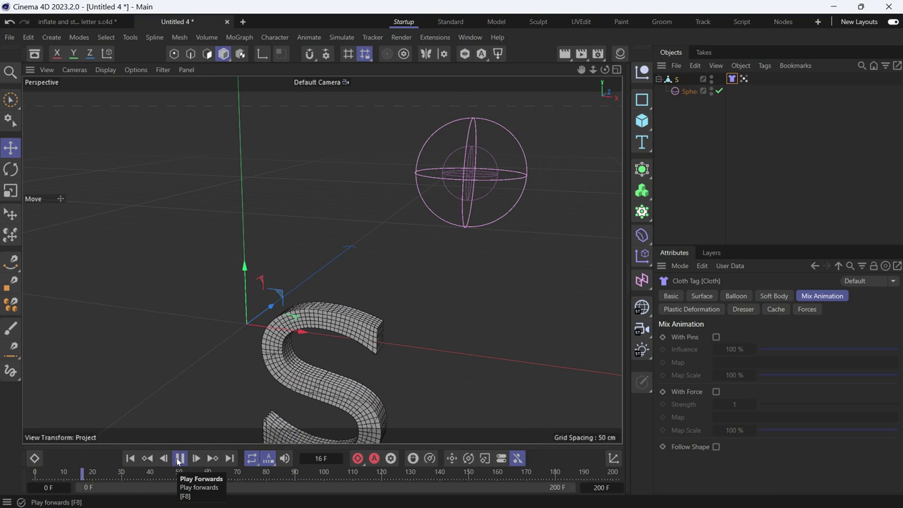
pyautogui.click(130, 459)
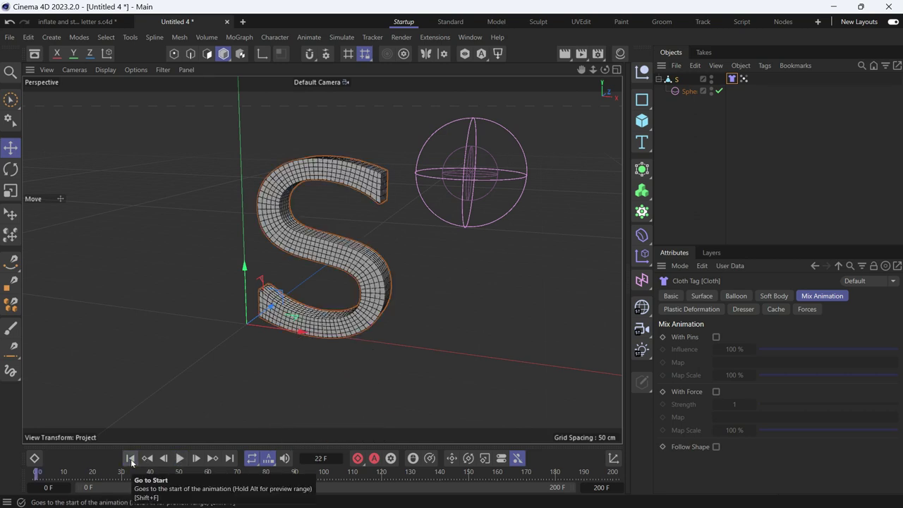
pyautogui.hotkey('ctrl', 'd')
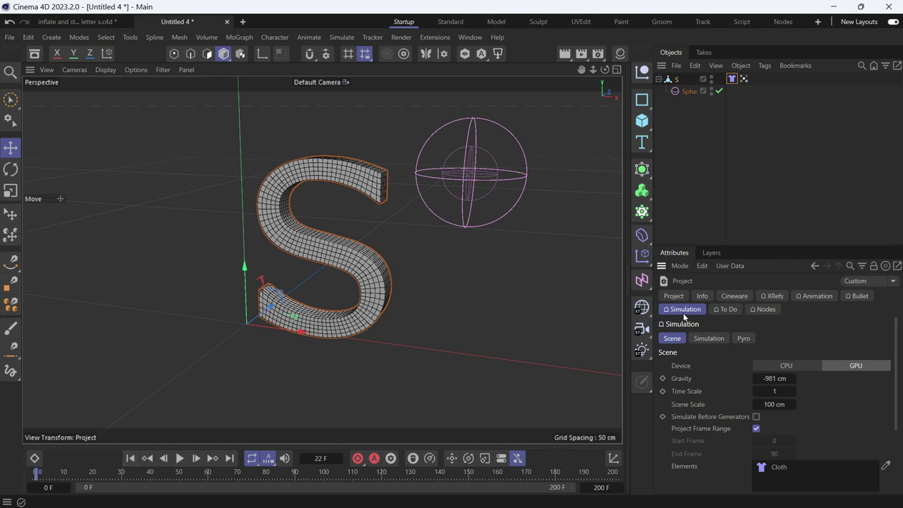
# Set scene Gravity to 0 cm, replay and rewind, and return to the Cloth tag.
pyautogui.doubleClick(775, 378)
pyautogui.write('0')
pyautogui.press('Return')
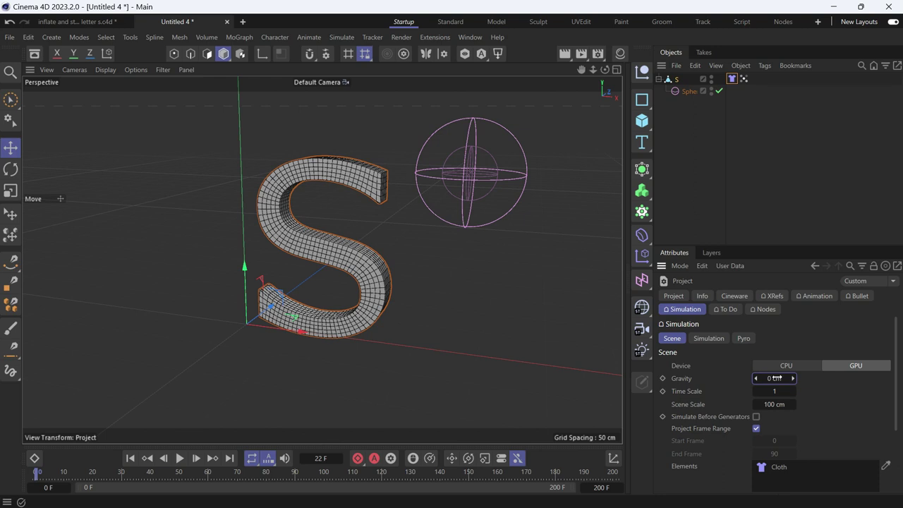
pyautogui.click(181, 459)
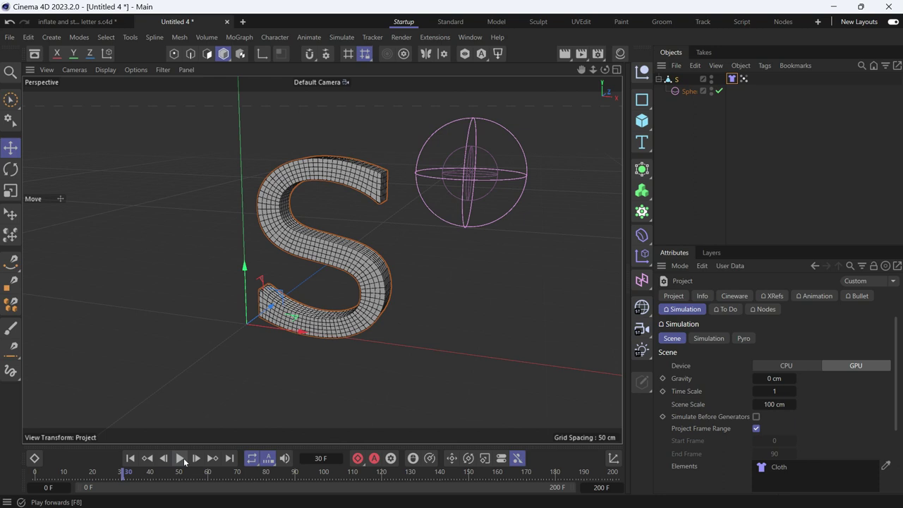
pyautogui.click(132, 458)
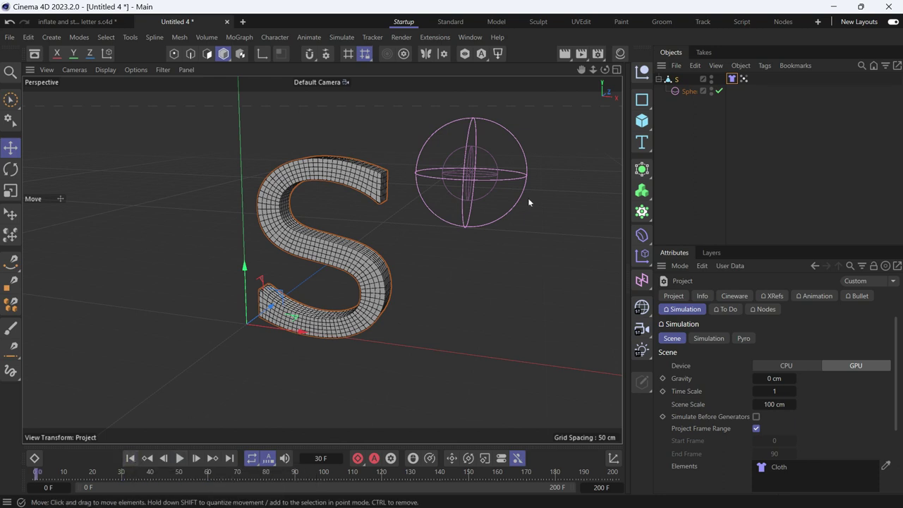
pyautogui.click(731, 79)
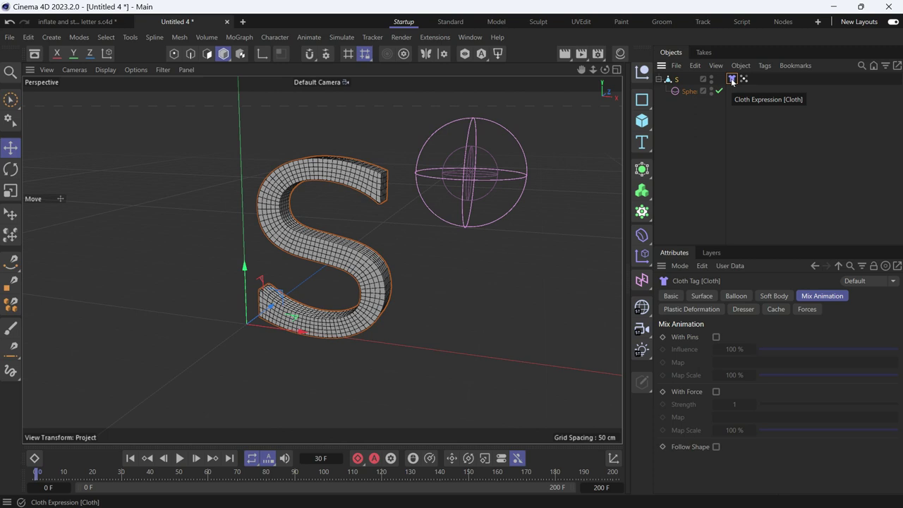
# Turn on Balloon in the Cloth tag with Overpressure 5.
pyautogui.click(735, 297)
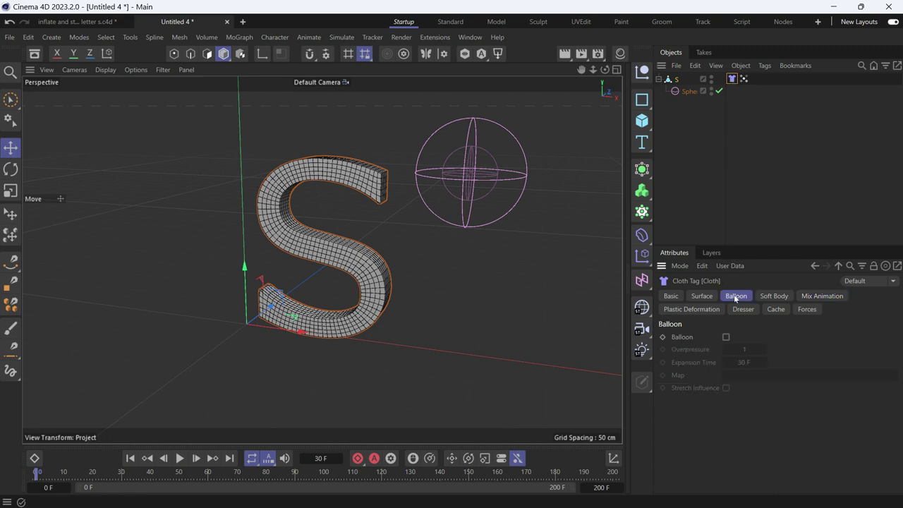
pyautogui.click(726, 337)
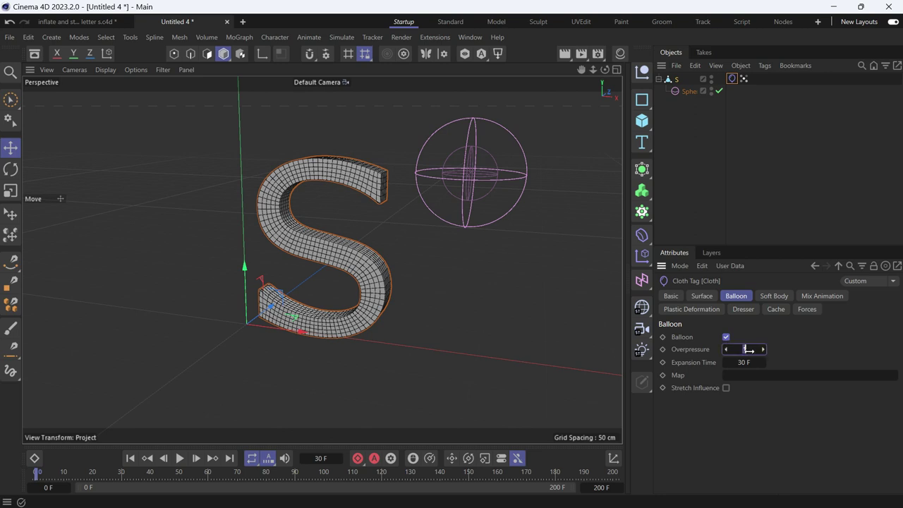
pyautogui.press('Return')
pyautogui.click(686, 205)
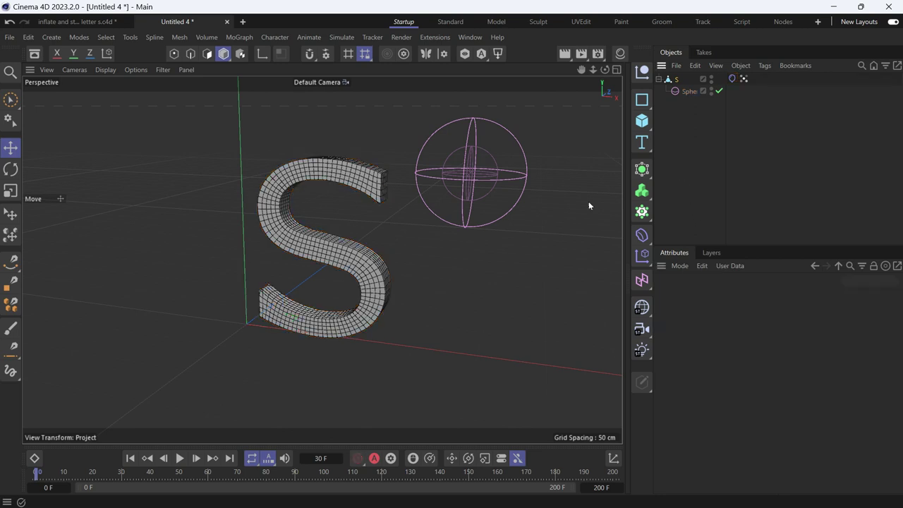
# Play, pause and rewind the inflation, then select the Vertex Map tag.
pyautogui.click(178, 458)
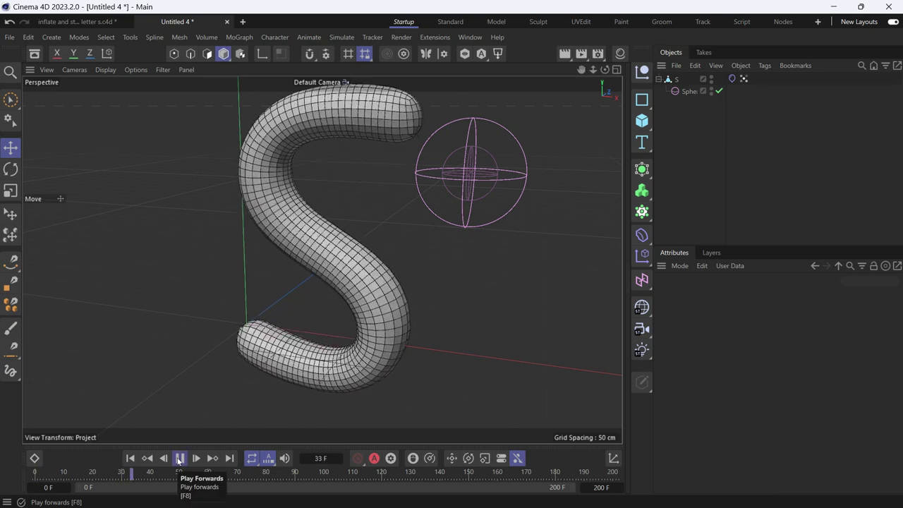
pyautogui.click(179, 458)
pyautogui.click(129, 457)
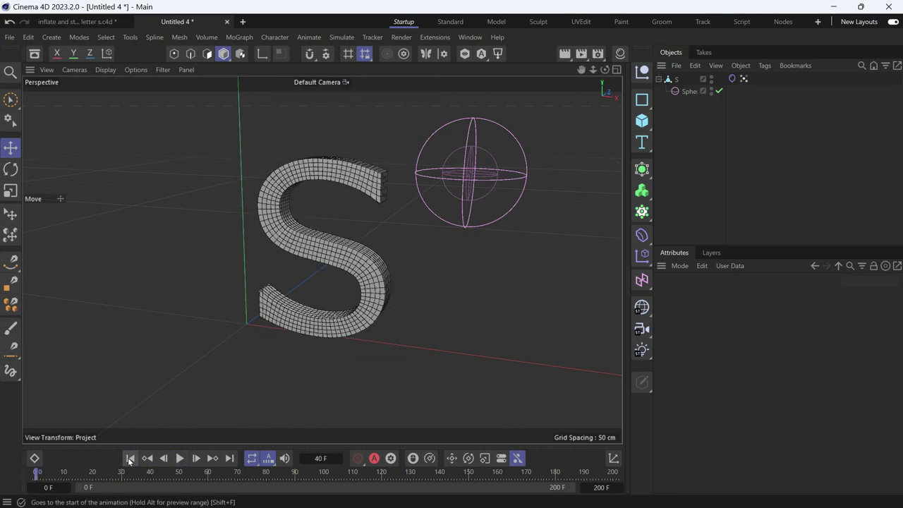
pyautogui.click(744, 79)
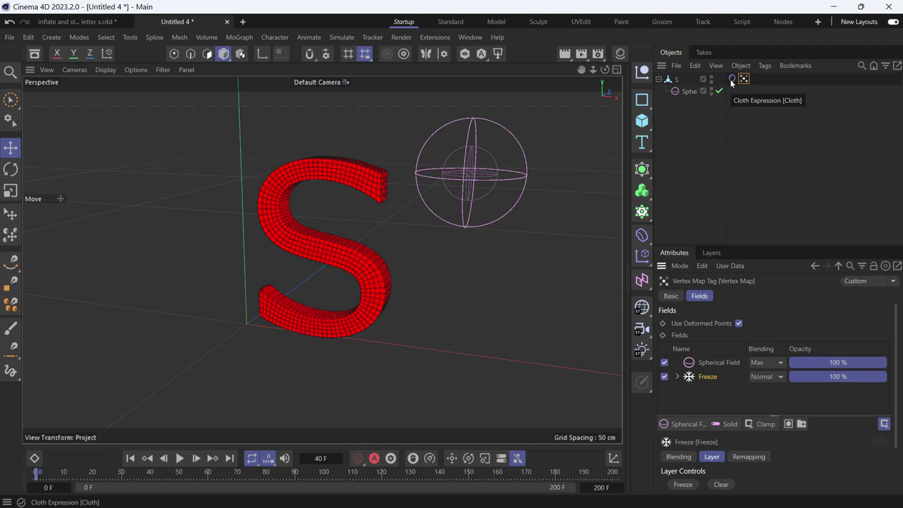
# Set the Vertex Map as the Balloon Map and move the Spherical Field during playback.
pyautogui.click(731, 79)
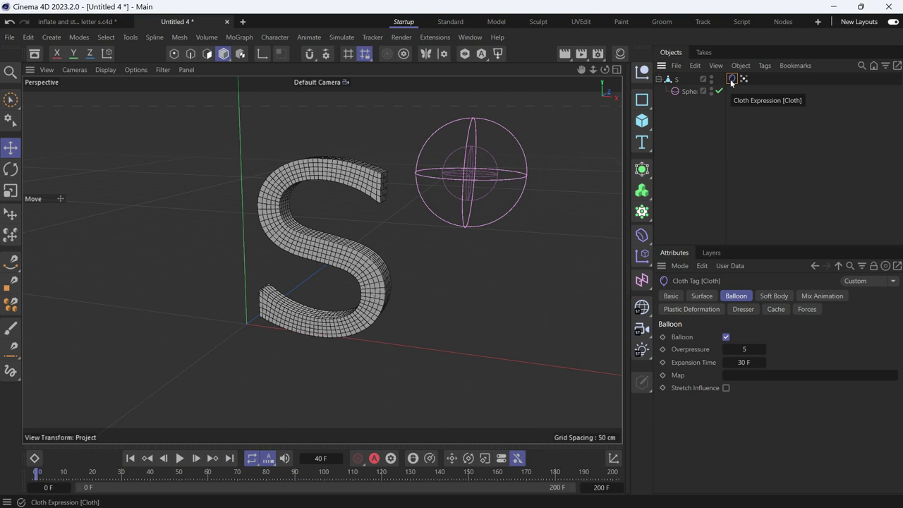
pyautogui.moveTo(744, 78); pyautogui.dragTo(751, 379)
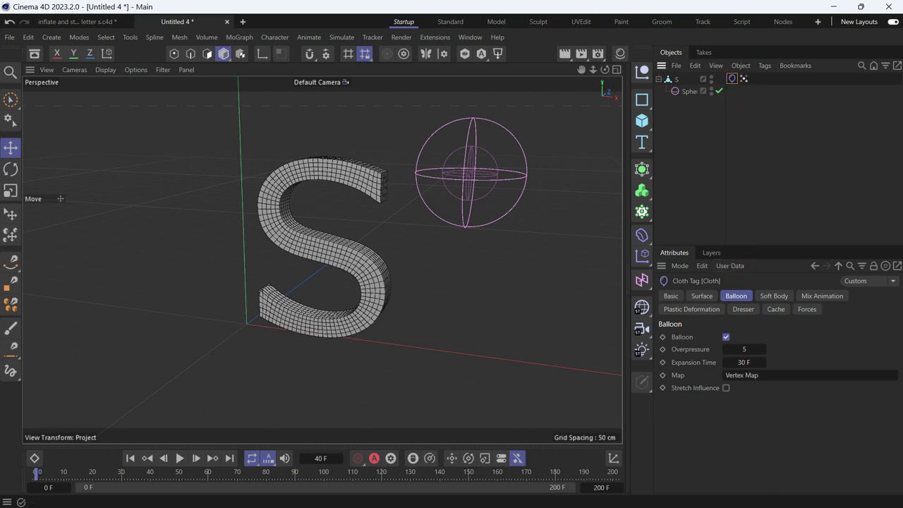
pyautogui.click(179, 458)
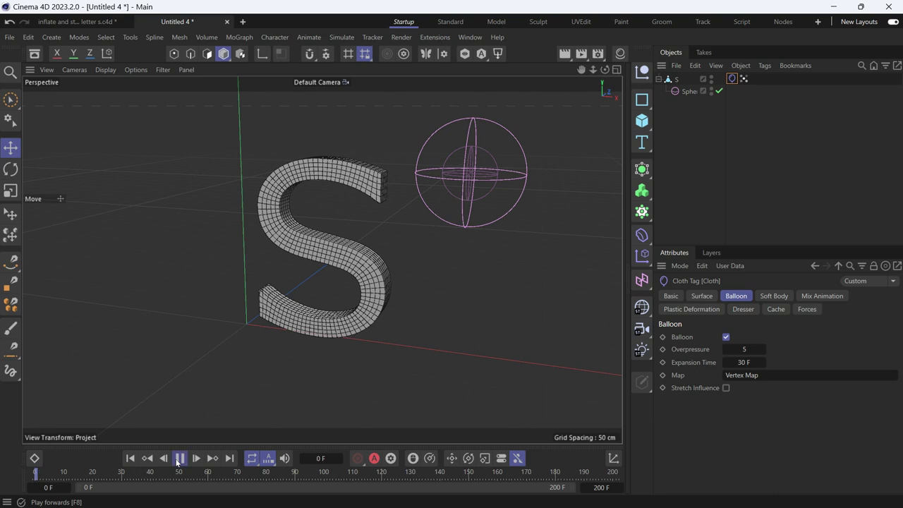
pyautogui.click(690, 92)
pyautogui.moveTo(511, 140); pyautogui.dragTo(537, 146)
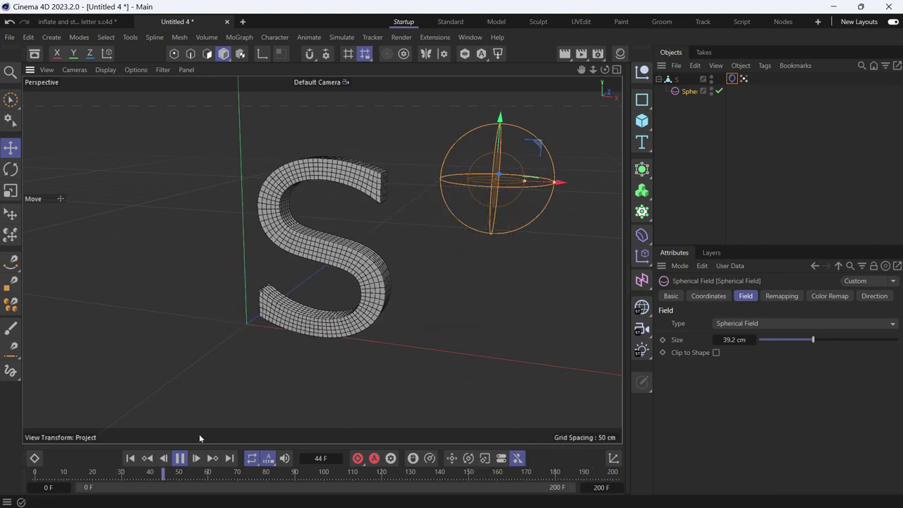
# Pause playback at frame 74 and rewind to the start.
pyautogui.click(180, 458)
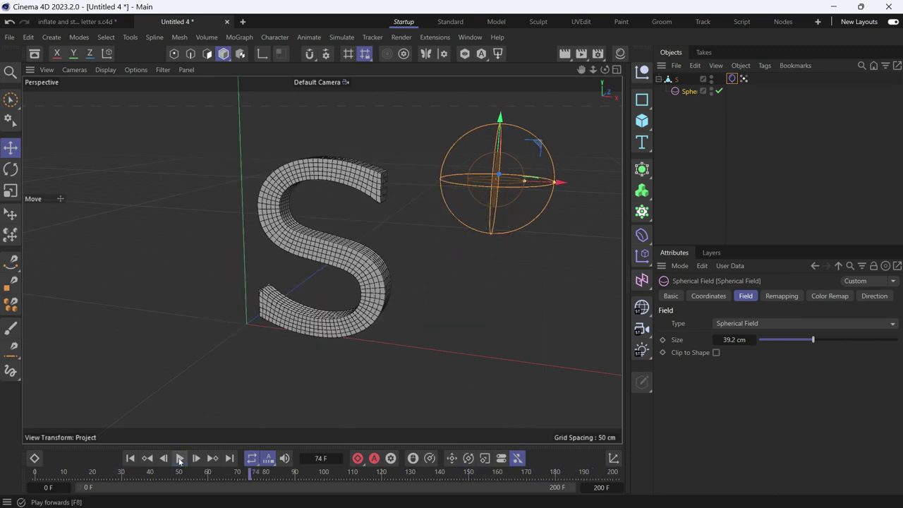
pyautogui.click(129, 458)
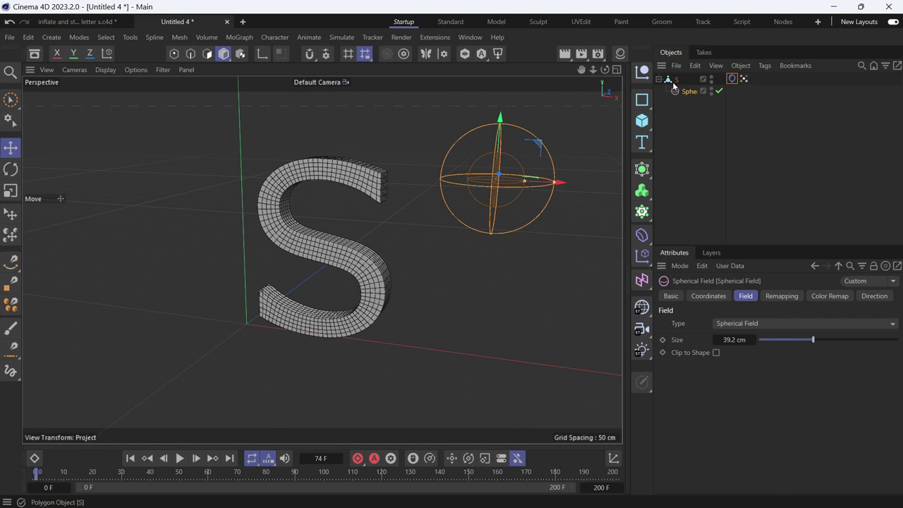
# Enable With Pins under the Cloth tag's Mix Animation and set Influence to 20%.
pyautogui.click(732, 78)
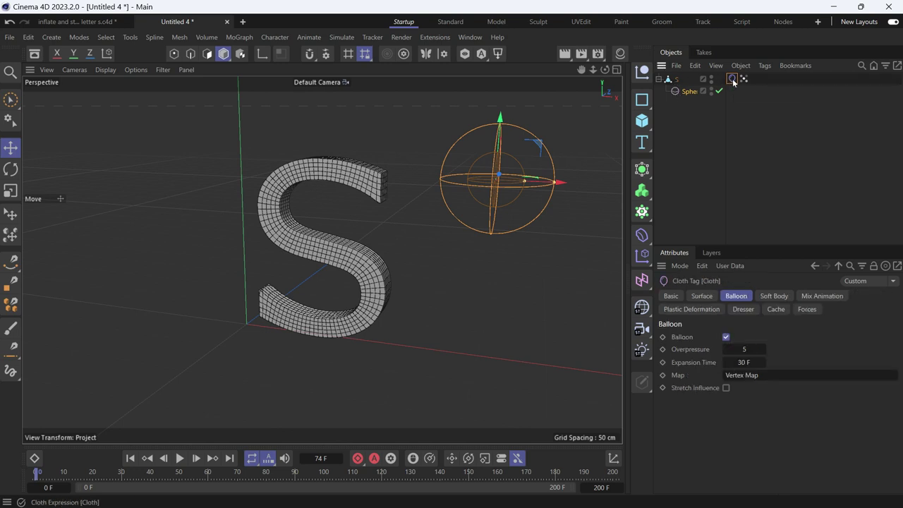
pyautogui.click(809, 296)
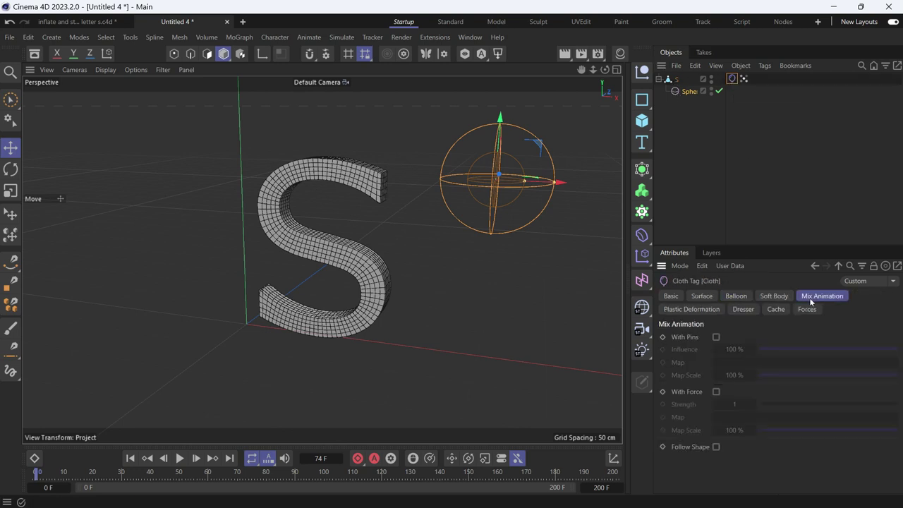
pyautogui.click(717, 338)
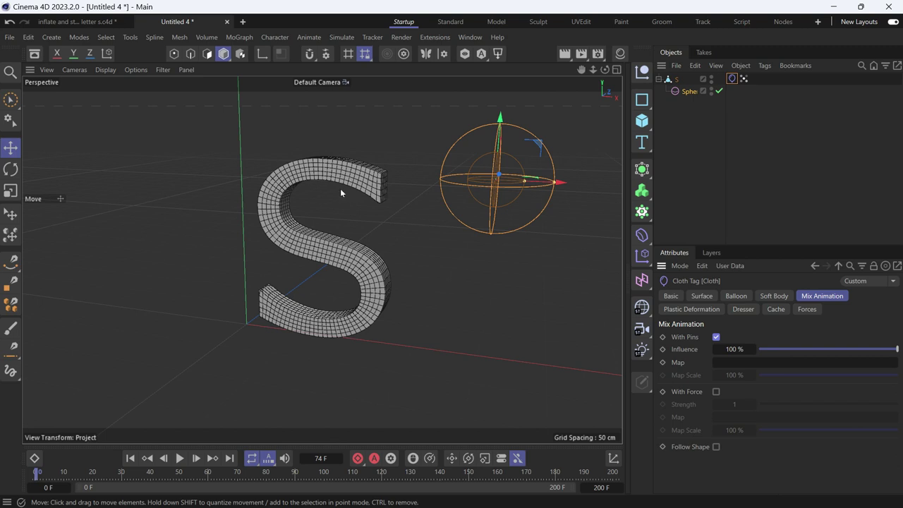
pyautogui.click(786, 353)
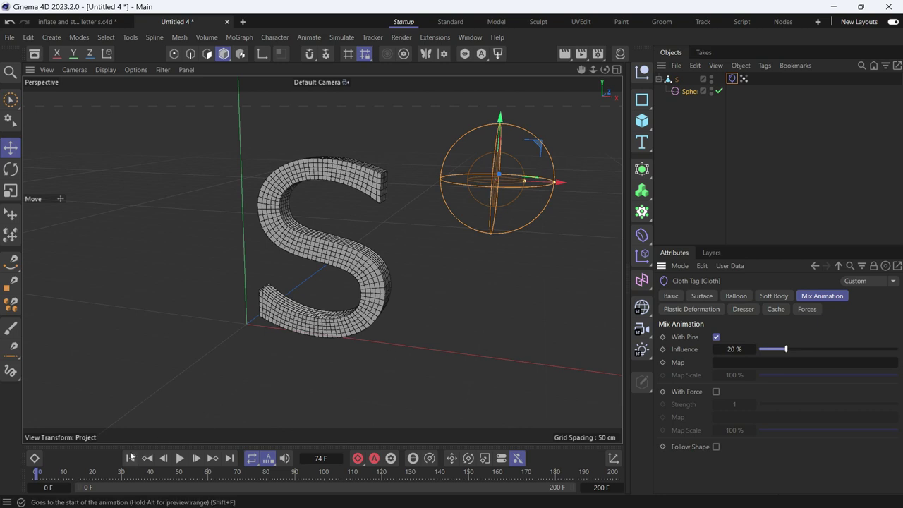
# Play the pinned cloth simulation and select the Spherical Field object to reposition it around the S.
pyautogui.click(180, 459)
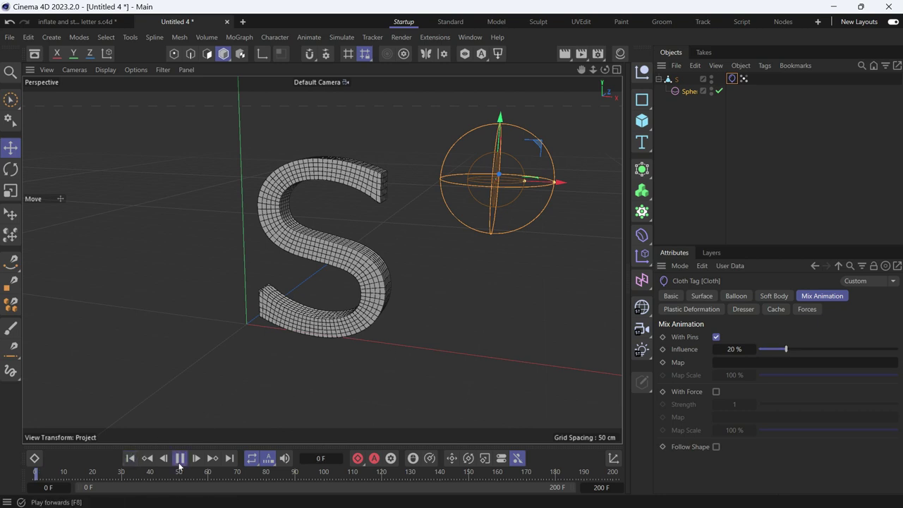
pyautogui.click(688, 93)
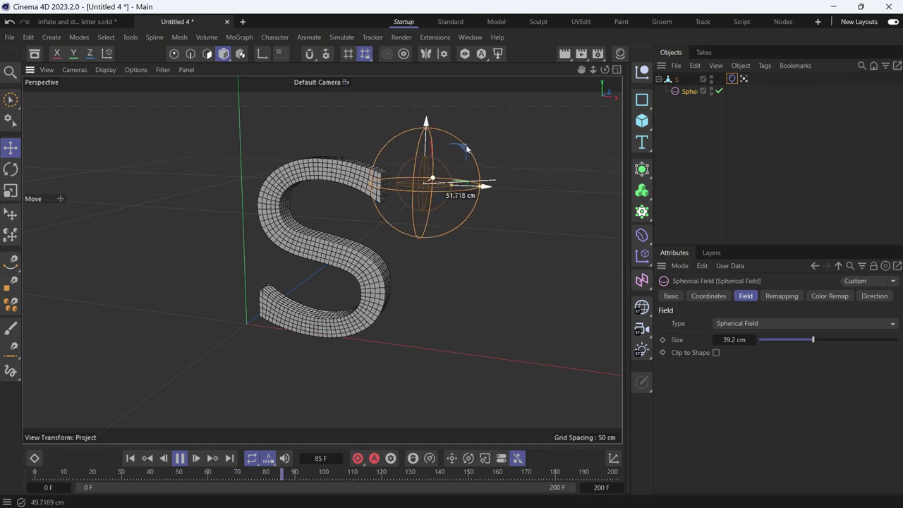